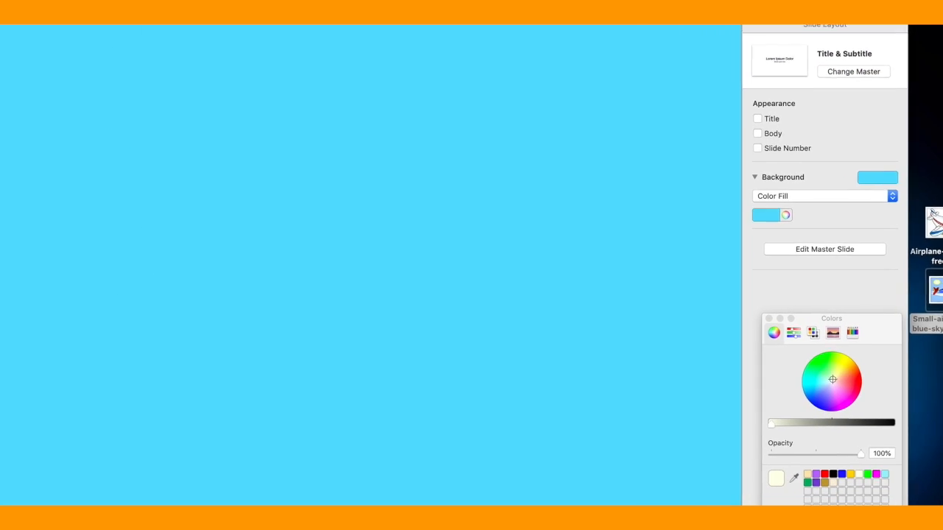
- Add a circle near the slide's upper left, fill it with pale cream and stretch it into a wide ellipse
{"action": "left_click", "coordinate": [242, 20]}
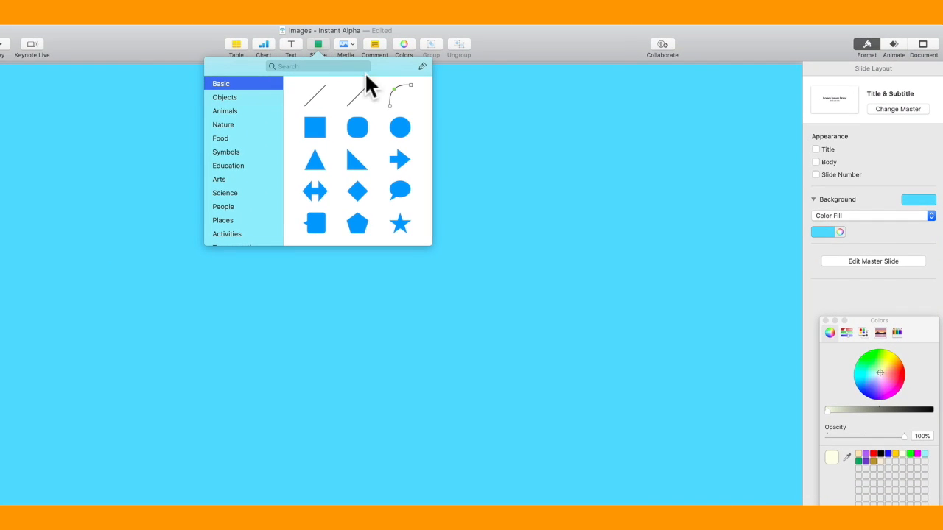
{"action": "left_click", "coordinate": [398, 126]}
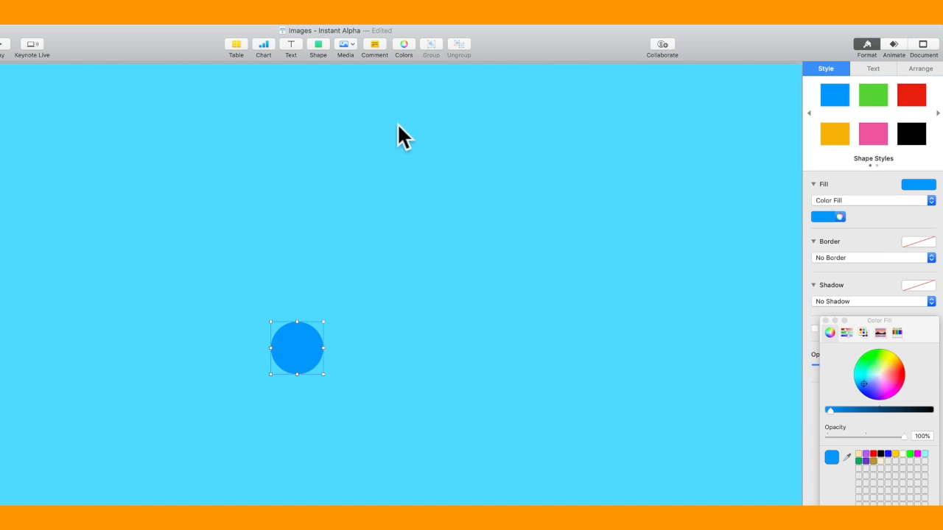
{"action": "left_click_drag", "start_coordinate": [303, 353], "coordinate": [75, 207]}
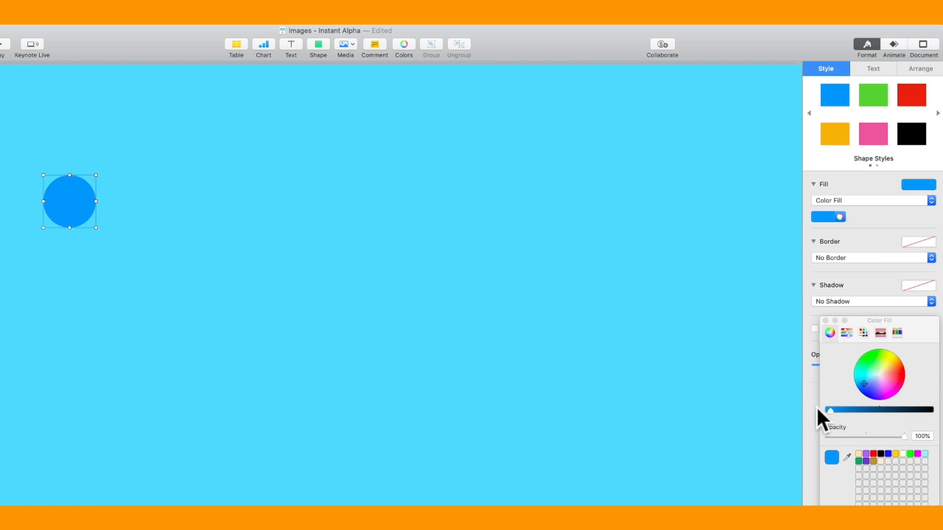
{"action": "left_click", "coordinate": [902, 453]}
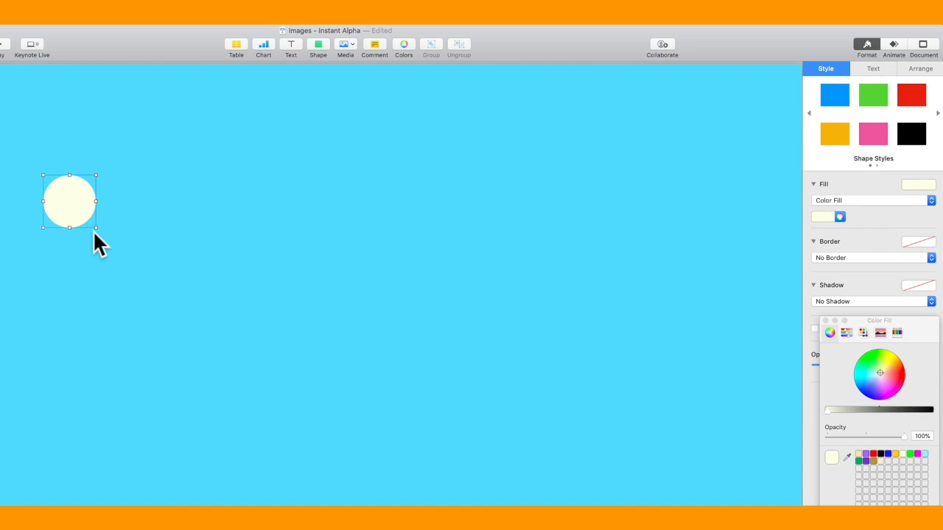
{"action": "left_click_drag", "start_coordinate": [96, 228], "coordinate": [195, 237]}
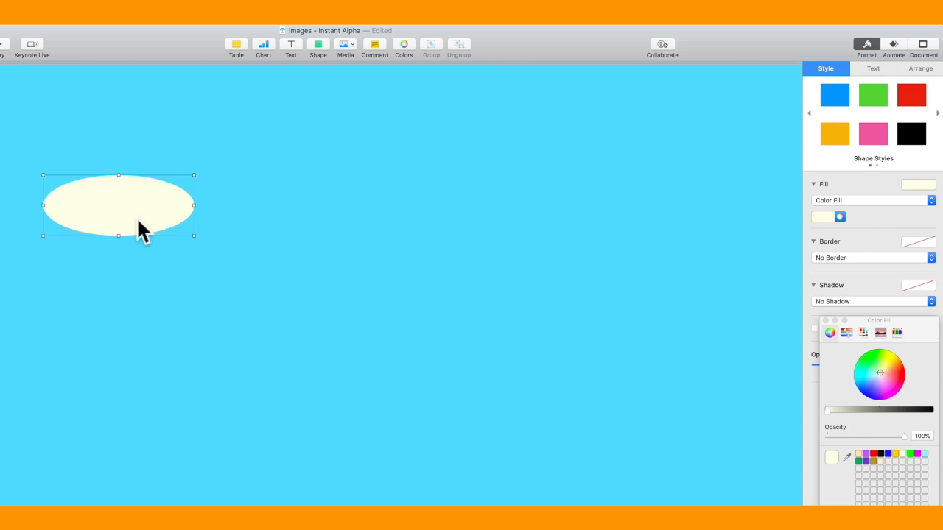
- Duplicate the cream ellipse to build a cloud of five overlapping ellipses, and group them into one object
{"action": "left_click_drag", "start_coordinate": [140, 219], "coordinate": [295, 204]}
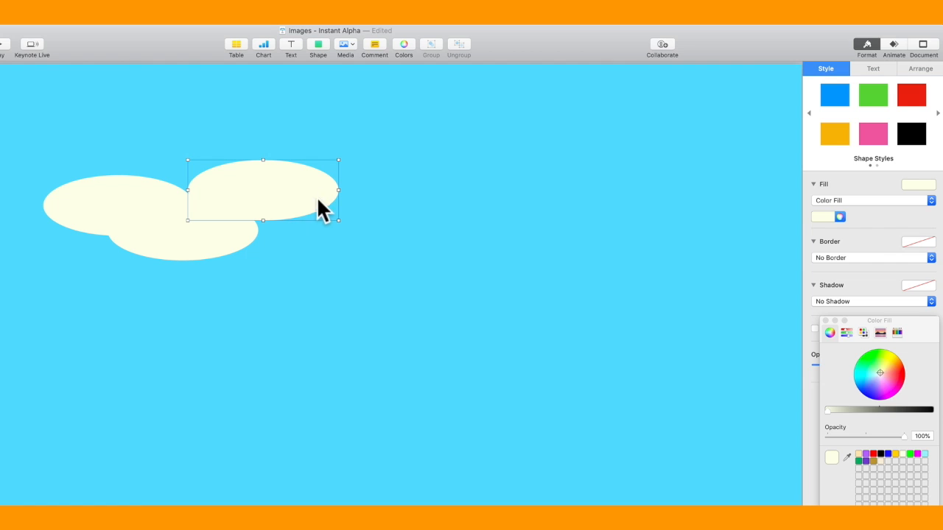
{"action": "left_click_drag", "start_coordinate": [302, 199], "coordinate": [262, 172]}
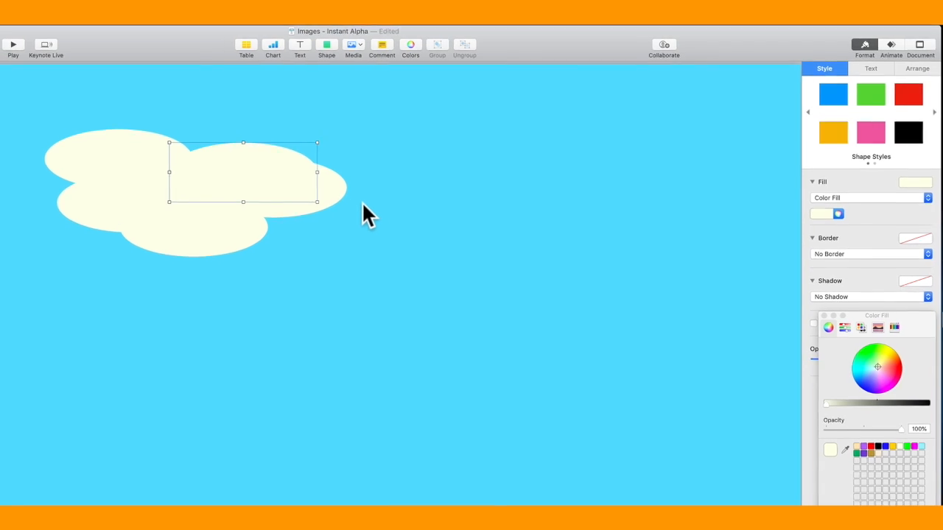
{"action": "left_click_drag", "start_coordinate": [0, 121], "coordinate": [372, 274]}
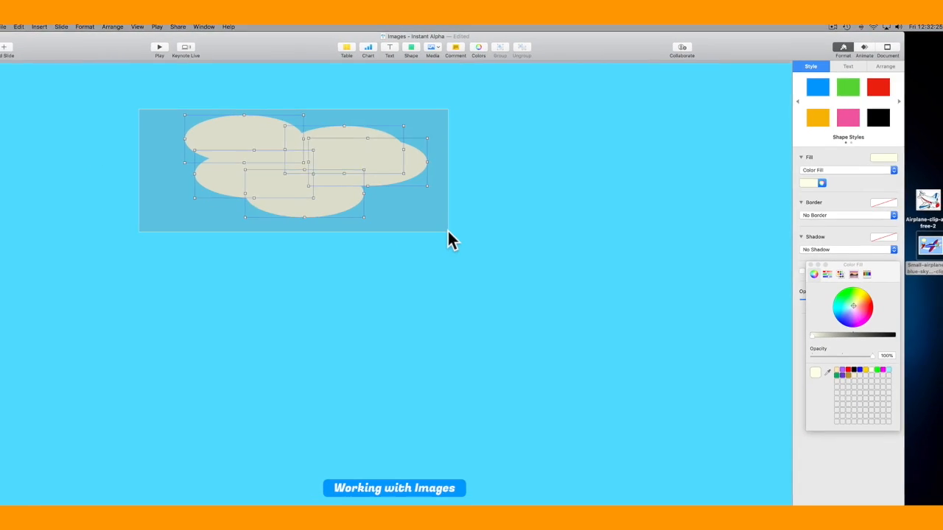
{"action": "left_click_drag", "start_coordinate": [447, 230], "coordinate": [447, 231]}
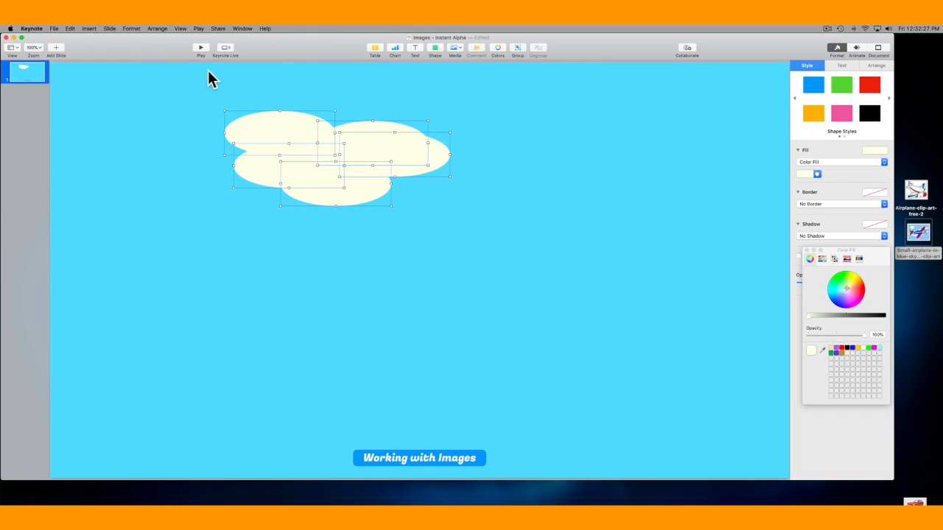
{"action": "left_click", "coordinate": [158, 28]}
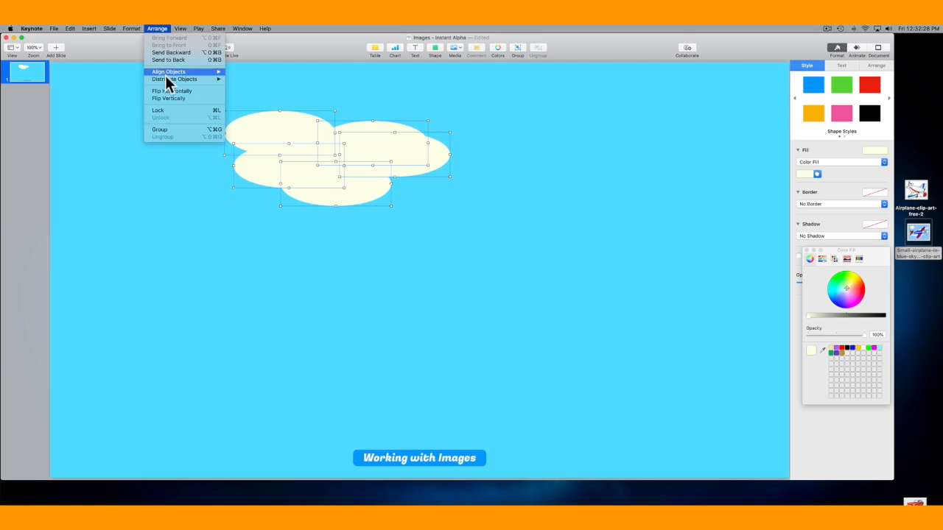
{"action": "left_click", "coordinate": [189, 127]}
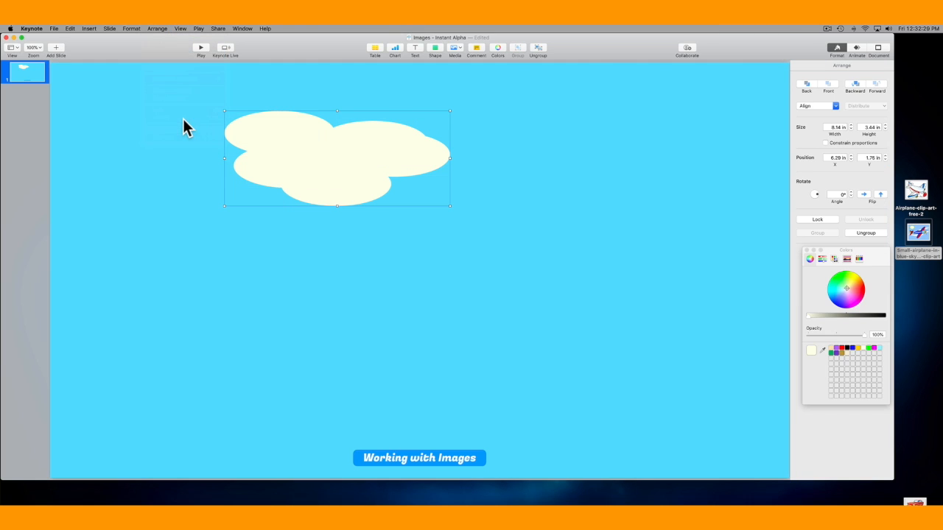
{"action": "left_click", "coordinate": [418, 246]}
- Place two copies of the cloud, about 4.08 in wide, one on each side of the original cloud
{"action": "left_click", "coordinate": [353, 166]}
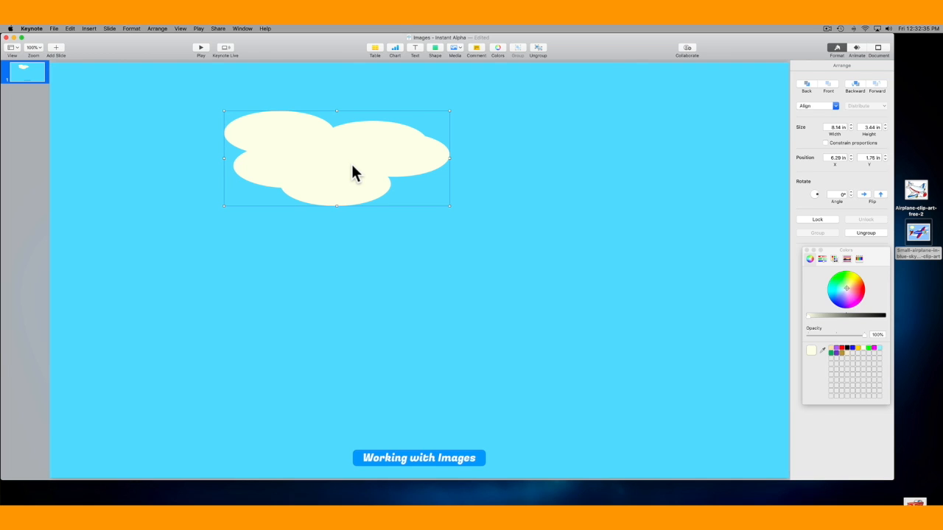
{"action": "left_click_drag", "start_coordinate": [352, 166], "coordinate": [645, 184]}
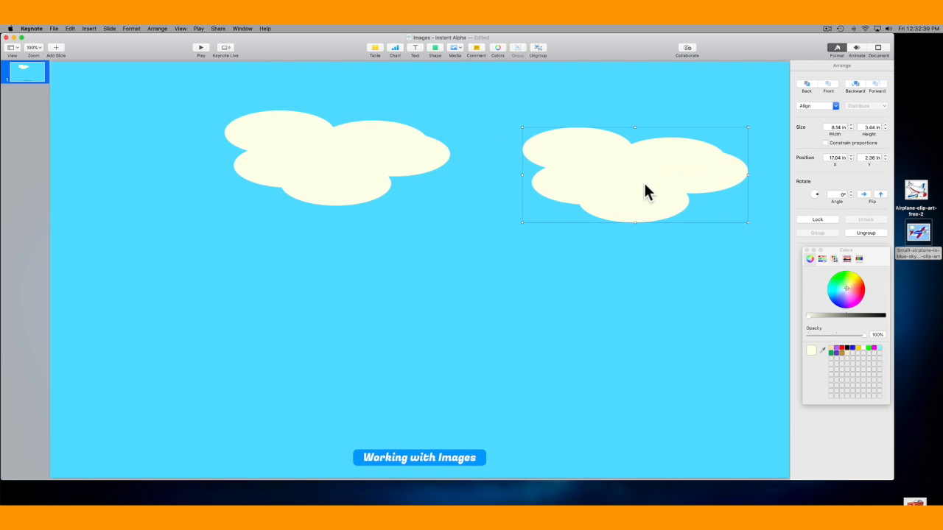
{"action": "left_click_drag", "start_coordinate": [747, 127], "coordinate": [635, 176]}
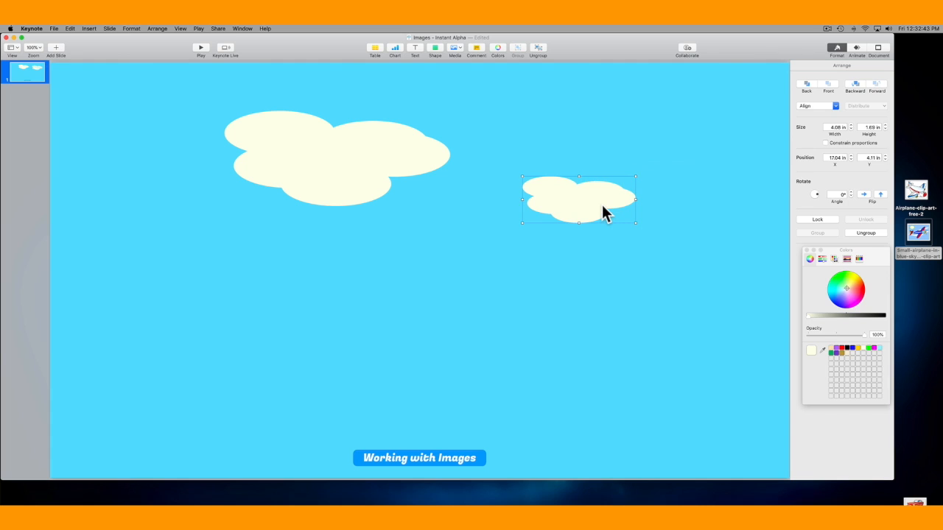
{"action": "left_click_drag", "start_coordinate": [602, 213], "coordinate": [152, 194], "text": "alt"}
{"action": "left_click", "coordinate": [332, 224]}
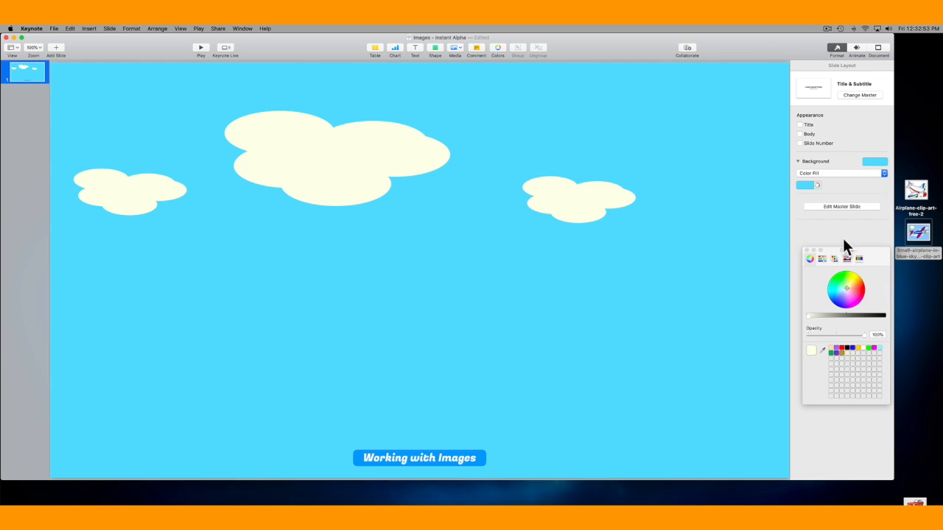
- Insert Airplane-clip-art-free-2.jpg from the desktop and make its white background transparent with Instant Alpha
{"action": "left_click_drag", "start_coordinate": [919, 192], "coordinate": [382, 269]}
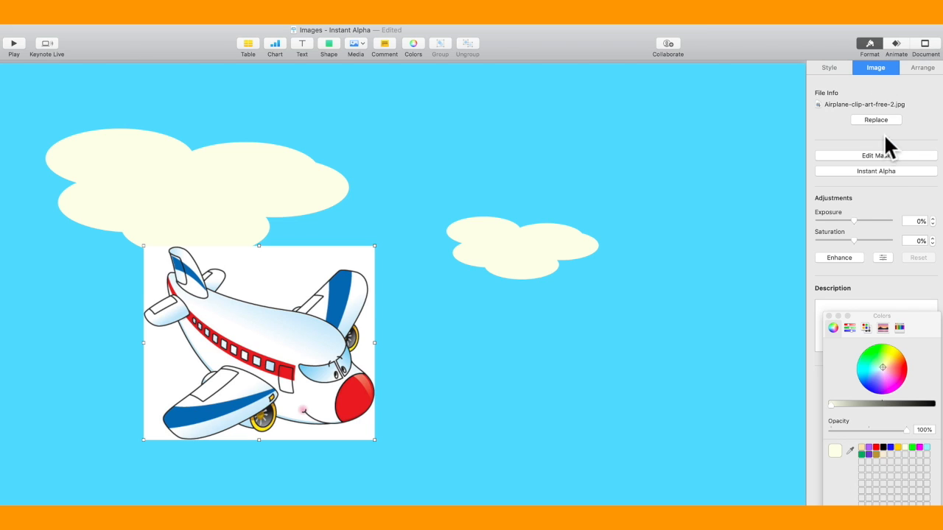
{"action": "left_click", "coordinate": [881, 170]}
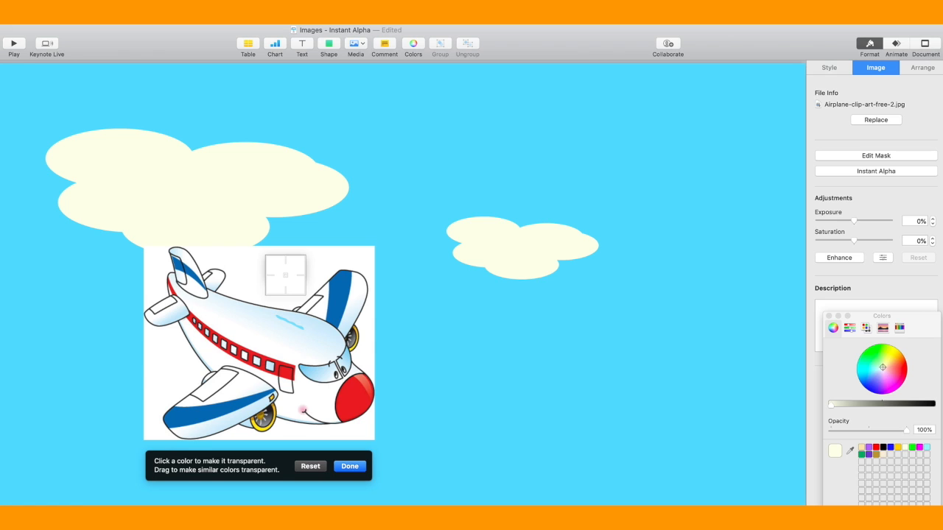
{"action": "left_click_drag", "start_coordinate": [281, 270], "coordinate": [303, 273]}
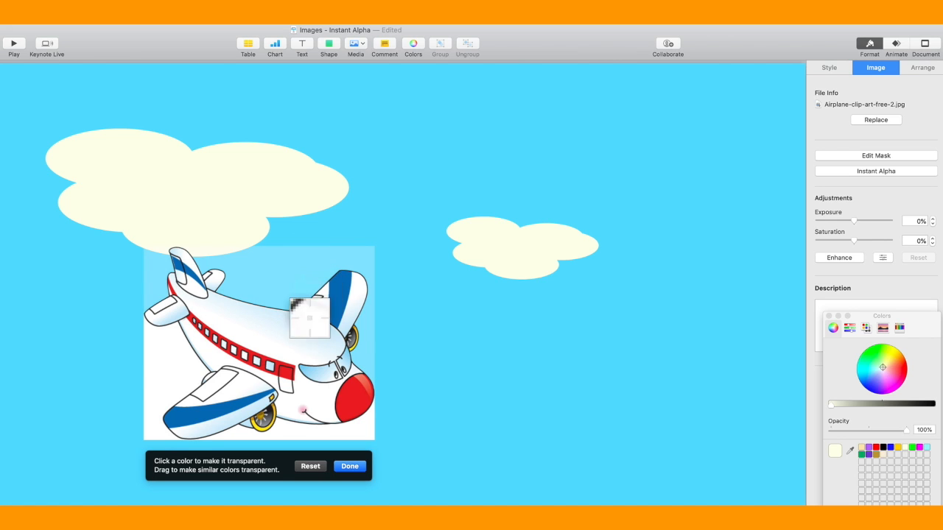
{"action": "left_click_drag", "start_coordinate": [173, 373], "coordinate": [292, 440]}
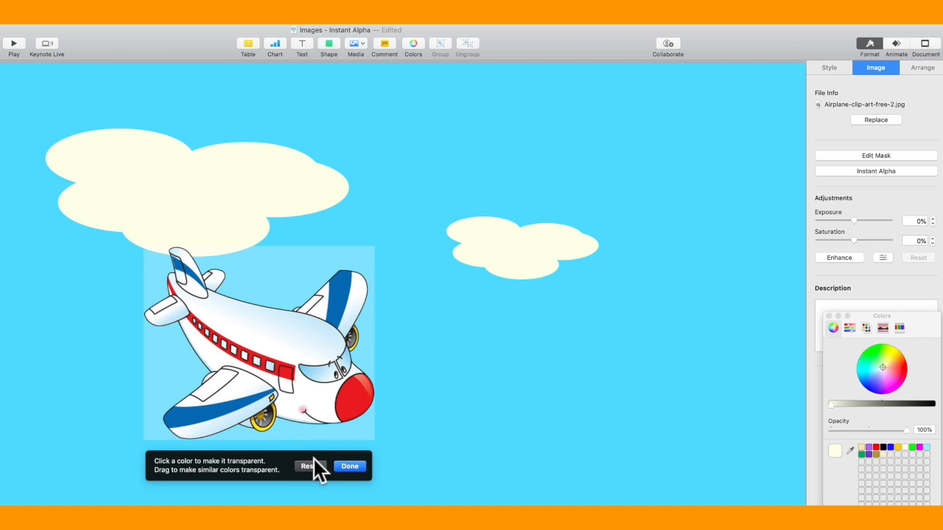
{"action": "left_click", "coordinate": [345, 469]}
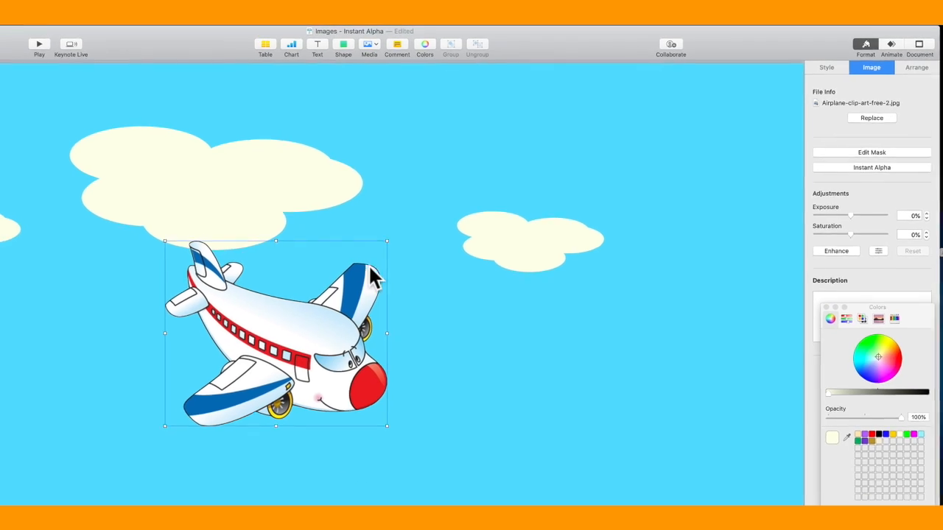
- Shrink the smiling airplane and move it to the slide's lower-right corner
{"action": "left_click_drag", "start_coordinate": [386, 241], "coordinate": [386, 265]}
{"action": "left_click_drag", "start_coordinate": [345, 313], "coordinate": [733, 423]}
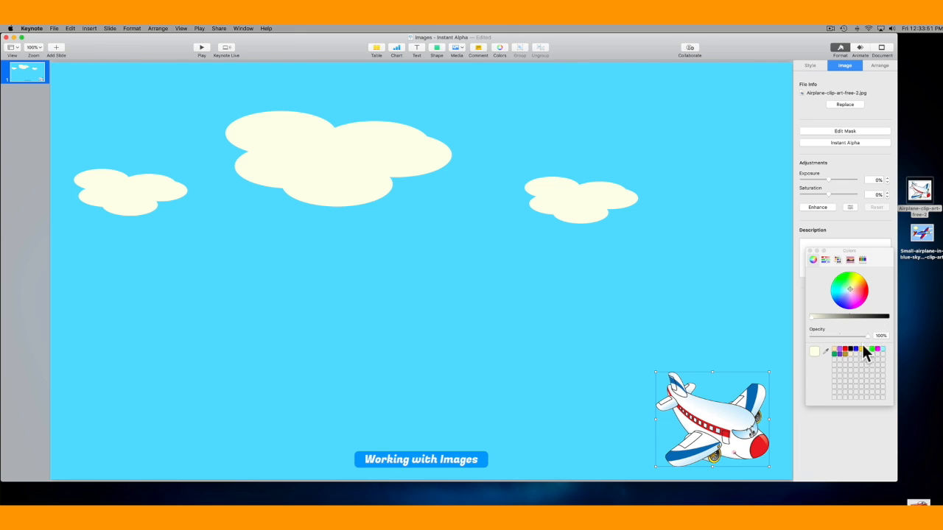
- Insert the Small-airplane-in-blue-sky clip-art image from the desktop, enlarge it below the large cloud and start Instant Alpha on it
{"action": "left_click_drag", "start_coordinate": [920, 237], "coordinate": [391, 206]}
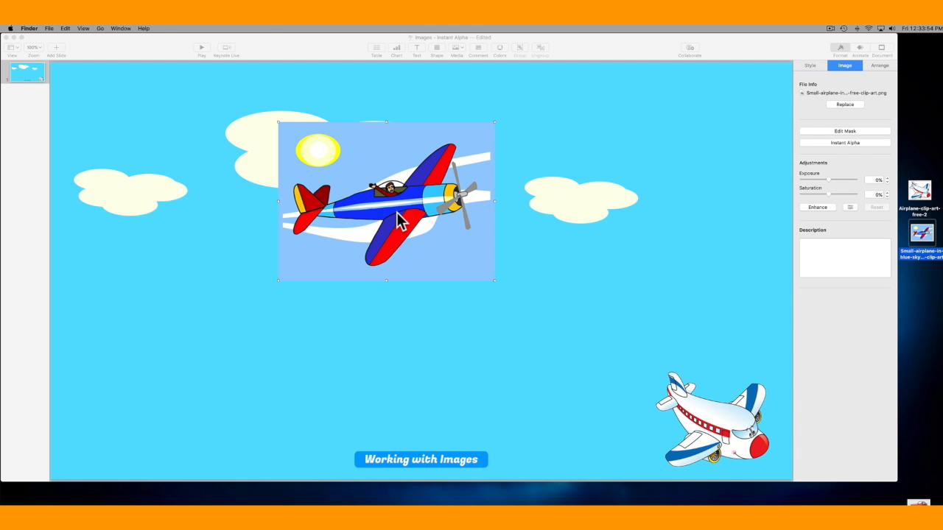
{"action": "left_click", "coordinate": [396, 213]}
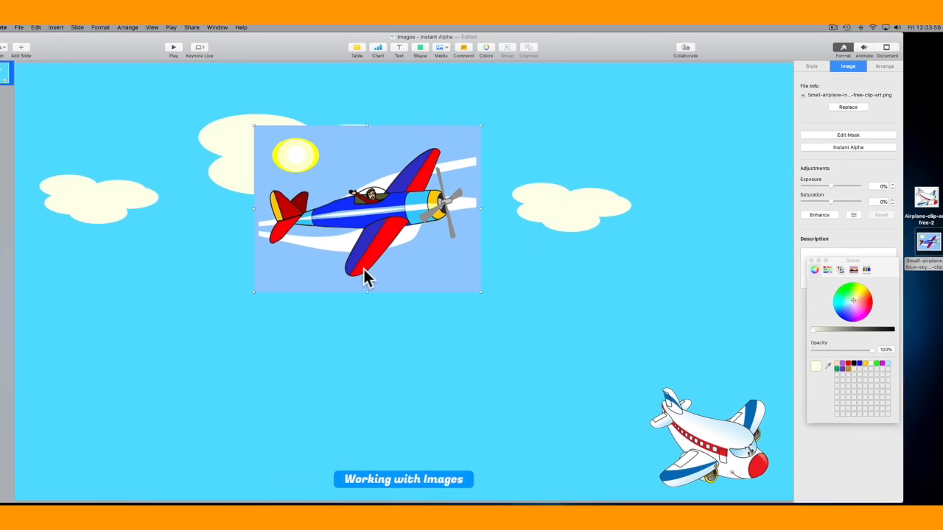
{"action": "left_click_drag", "start_coordinate": [388, 208], "coordinate": [389, 224]}
{"action": "left_click_drag", "start_coordinate": [317, 253], "coordinate": [301, 335]}
{"action": "left_click", "coordinate": [363, 251]}
{"action": "left_click", "coordinate": [351, 259]}
{"action": "left_click_drag", "start_coordinate": [362, 253], "coordinate": [481, 166]}
{"action": "left_click_drag", "start_coordinate": [266, 243], "coordinate": [214, 288]}
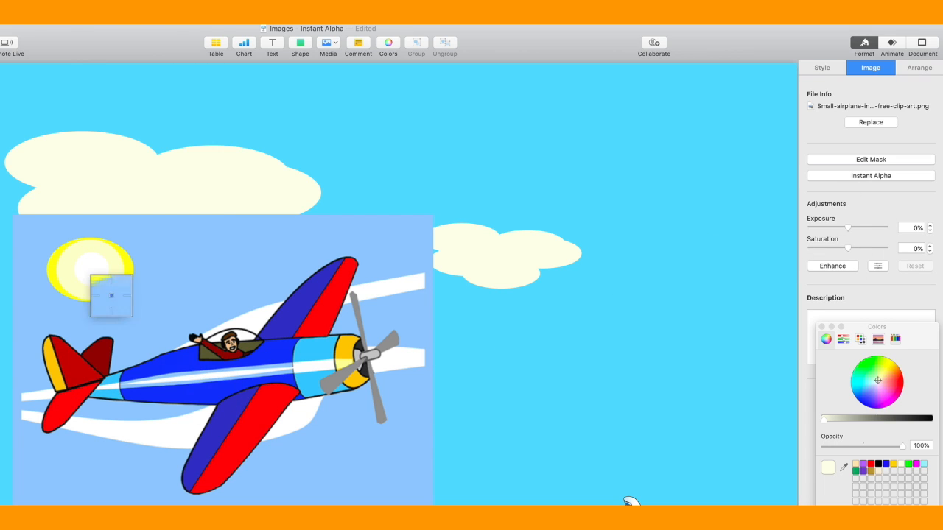
- Make the yellow sun in the propeller plane image transparent with Instant Alpha
{"action": "left_click_drag", "start_coordinate": [132, 271], "coordinate": [96, 278]}
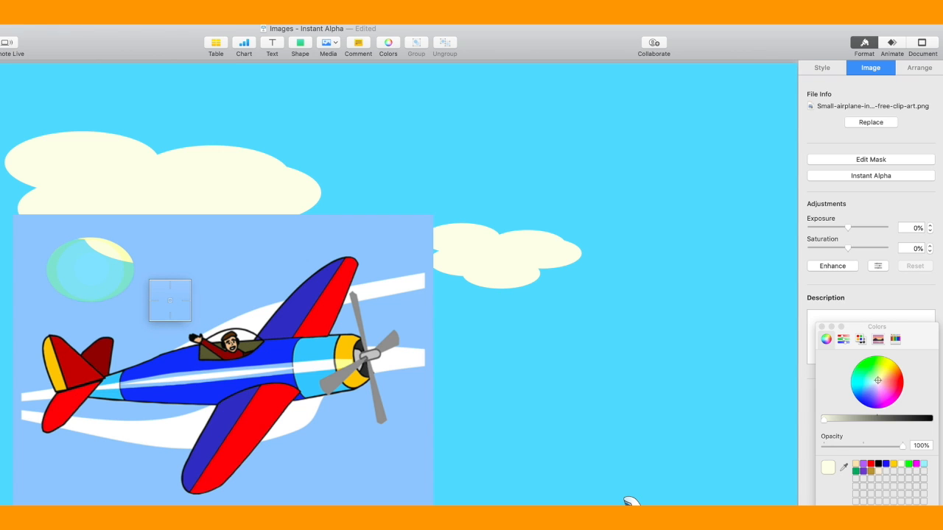
{"action": "left_click_drag", "start_coordinate": [126, 274], "coordinate": [125, 308]}
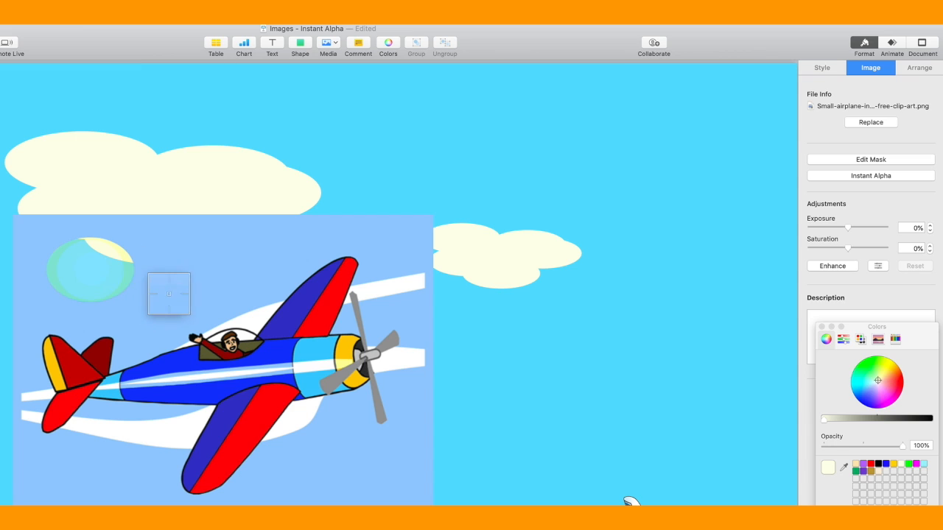
{"action": "left_click", "coordinate": [505, 330]}
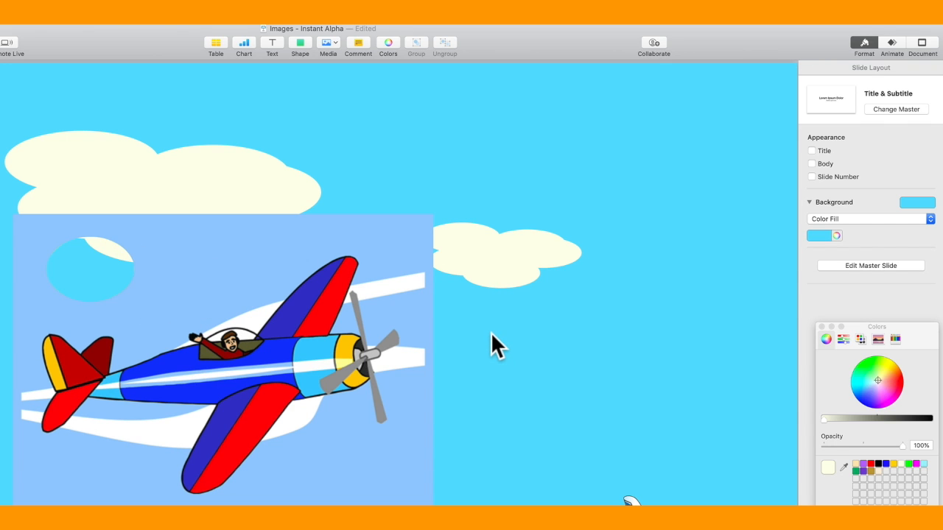
- Make the white cloud streaks around the propeller plane transparent with Instant Alpha
{"action": "left_click", "coordinate": [386, 329]}
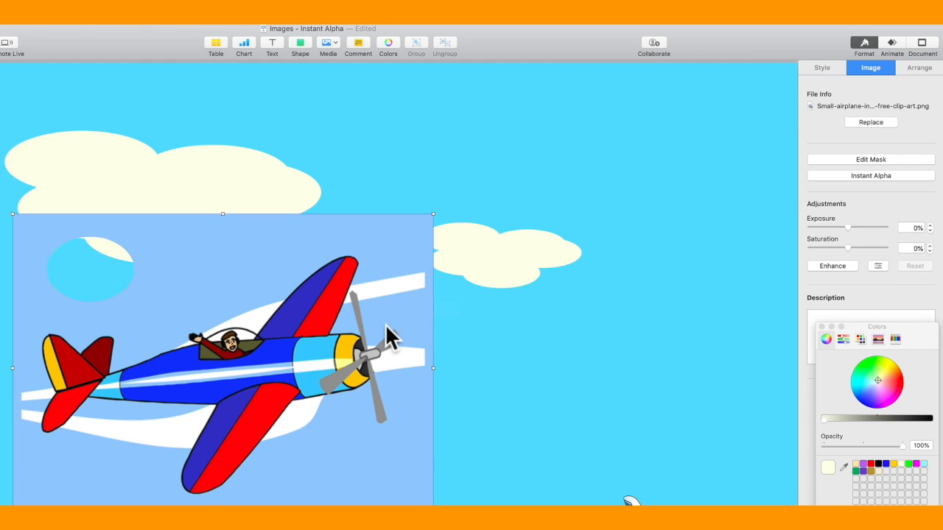
{"action": "left_click", "coordinate": [869, 175]}
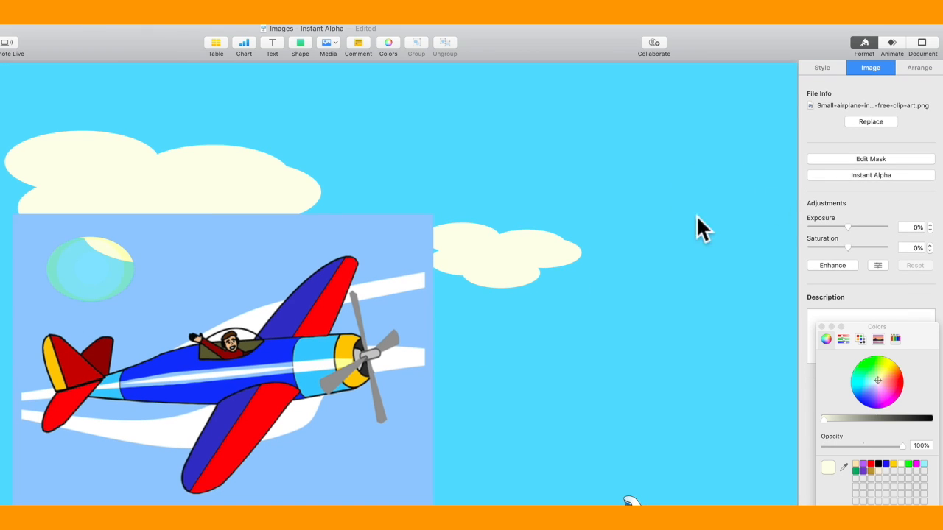
{"action": "left_click_drag", "start_coordinate": [398, 287], "coordinate": [386, 358]}
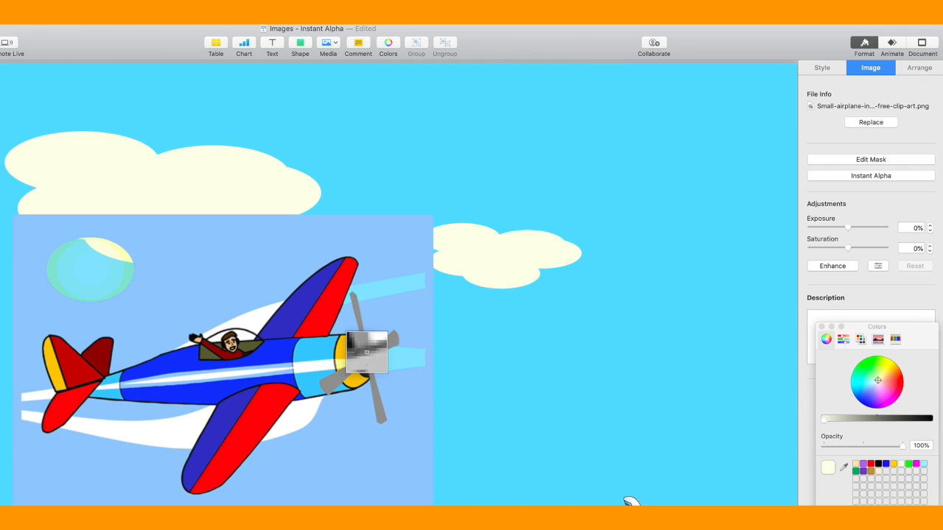
{"action": "left_click_drag", "start_coordinate": [366, 349], "coordinate": [376, 346]}
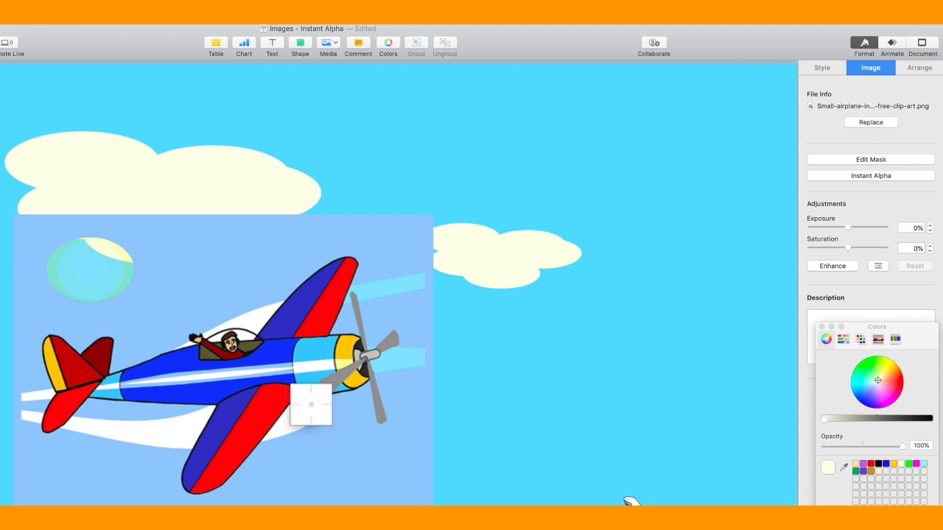
{"action": "left_click_drag", "start_coordinate": [305, 405], "coordinate": [308, 409]}
{"action": "left_click_drag", "start_coordinate": [271, 309], "coordinate": [278, 307]}
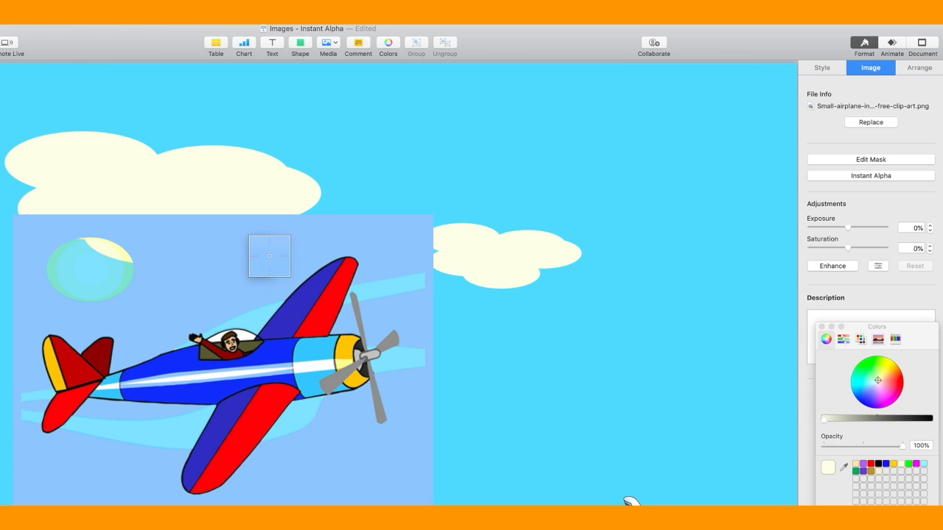
- Make the blue sky around the propeller plane transparent, including the enclosed patches beside the propeller and under the fuselage
{"action": "left_click_drag", "start_coordinate": [302, 249], "coordinate": [296, 253]}
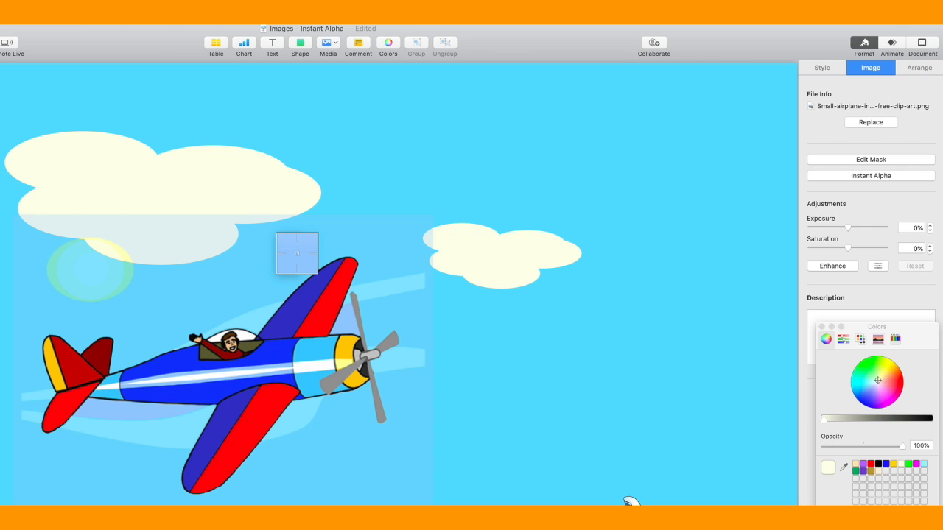
{"action": "left_click_drag", "start_coordinate": [349, 323], "coordinate": [353, 329]}
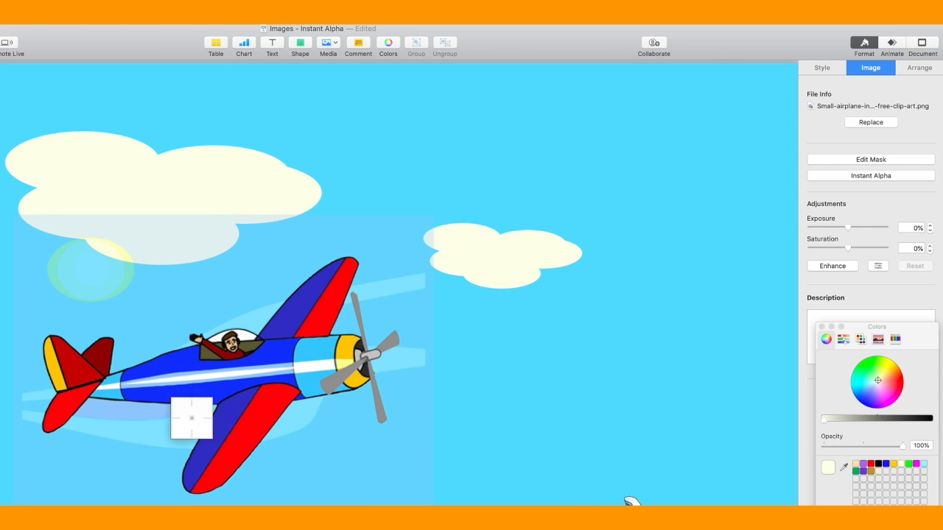
{"action": "left_click_drag", "start_coordinate": [155, 414], "coordinate": [140, 412]}
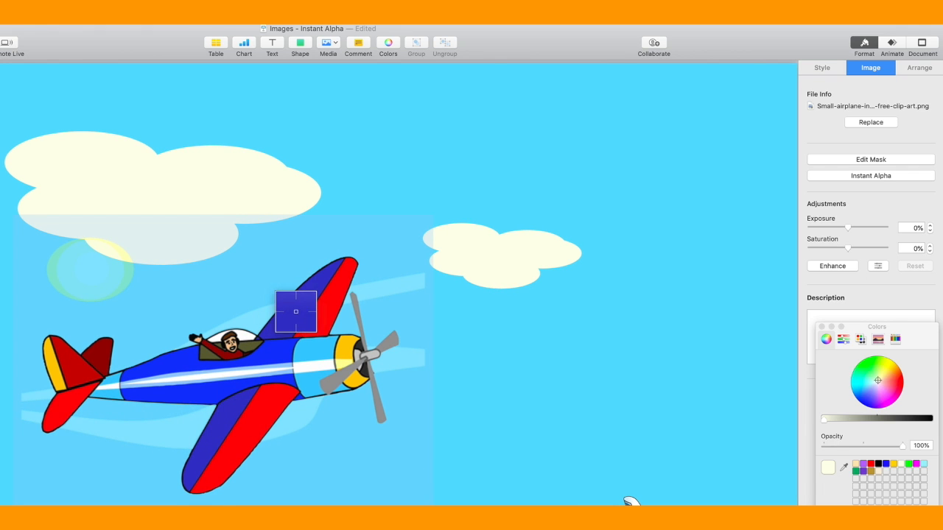
- Finish Instant Alpha on the propeller plane, shrink it to about half size and place it beside the small cloud near the slide's right edge
{"action": "left_click", "coordinate": [305, 525]}
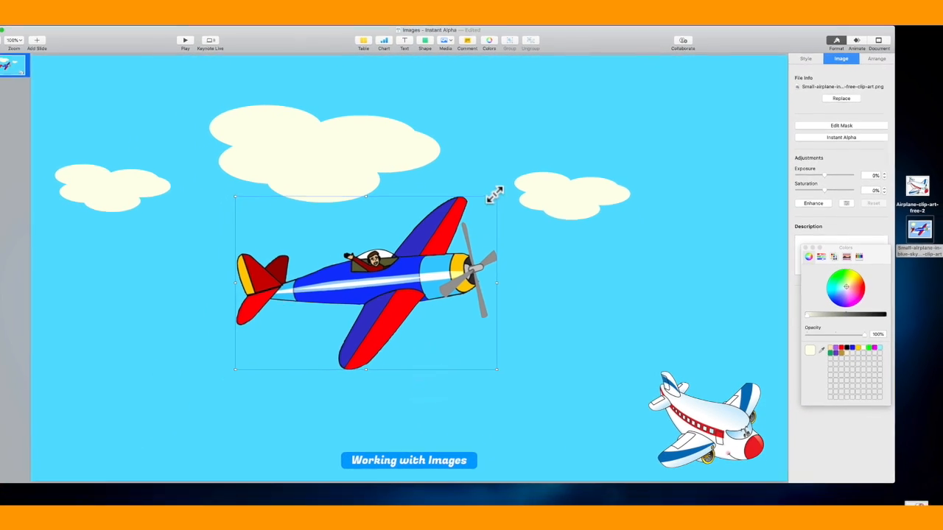
{"action": "left_click_drag", "start_coordinate": [502, 191], "coordinate": [391, 259]}
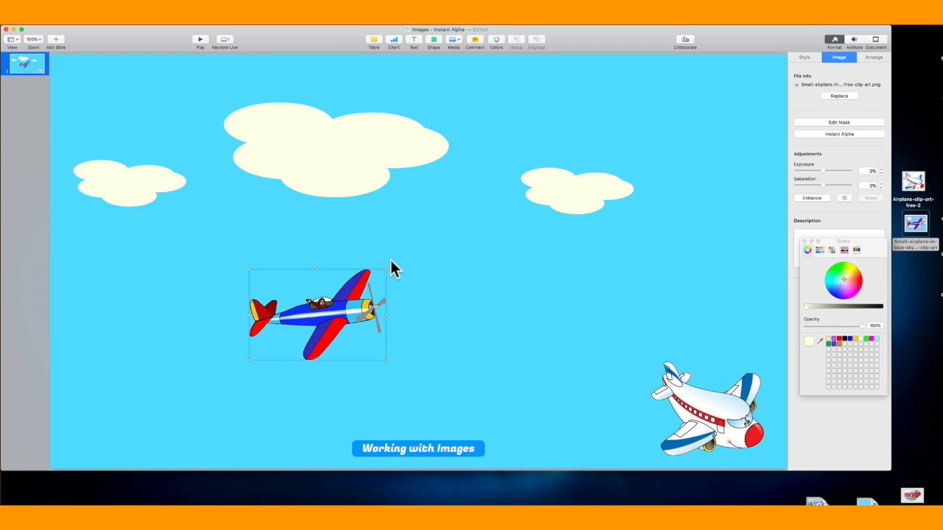
{"action": "left_click_drag", "start_coordinate": [362, 307], "coordinate": [751, 204]}
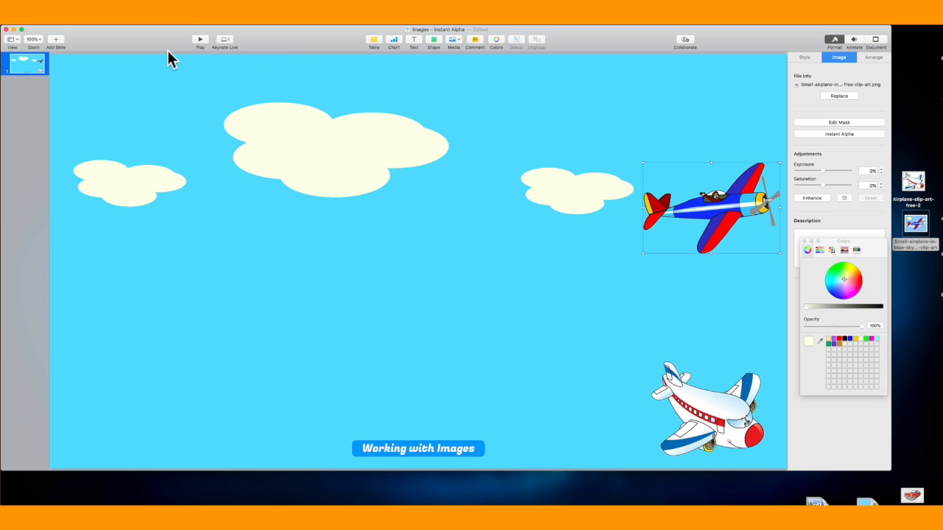
- Zoom out to 50% and move the propeller plane and the white airplane just off the slide's right edge
{"action": "left_click", "coordinate": [37, 40]}
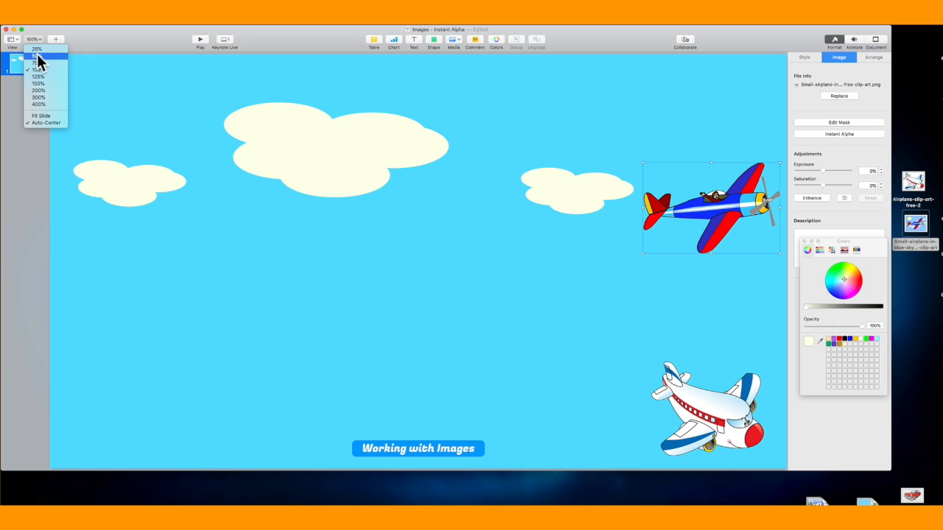
{"action": "left_click", "coordinate": [37, 55]}
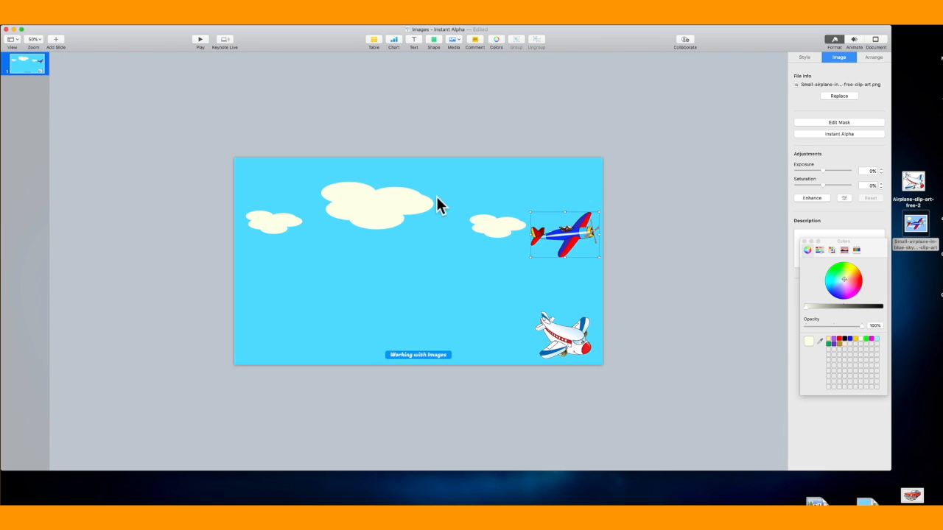
{"action": "left_click_drag", "start_coordinate": [579, 233], "coordinate": [648, 232]}
{"action": "left_click_drag", "start_coordinate": [558, 345], "coordinate": [634, 337]}
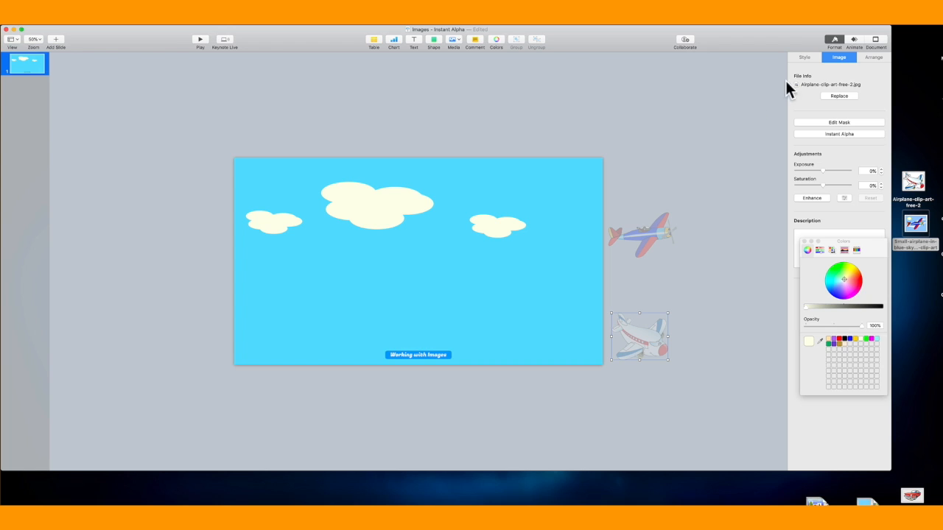
- Add a Move In build-in effect to the white airplane with a 3.00 s duration, running Top Left to Bottom Right
{"action": "left_click", "coordinate": [853, 40]}
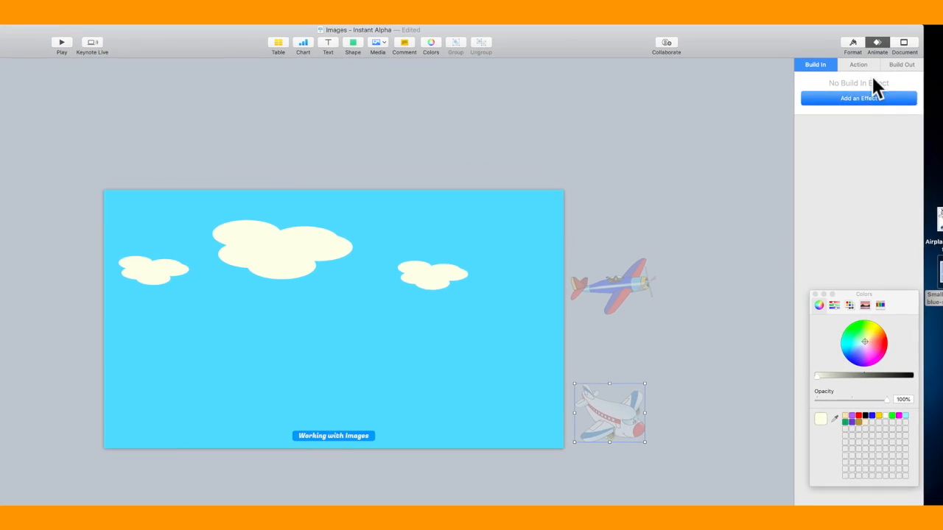
{"action": "left_click", "coordinate": [876, 98]}
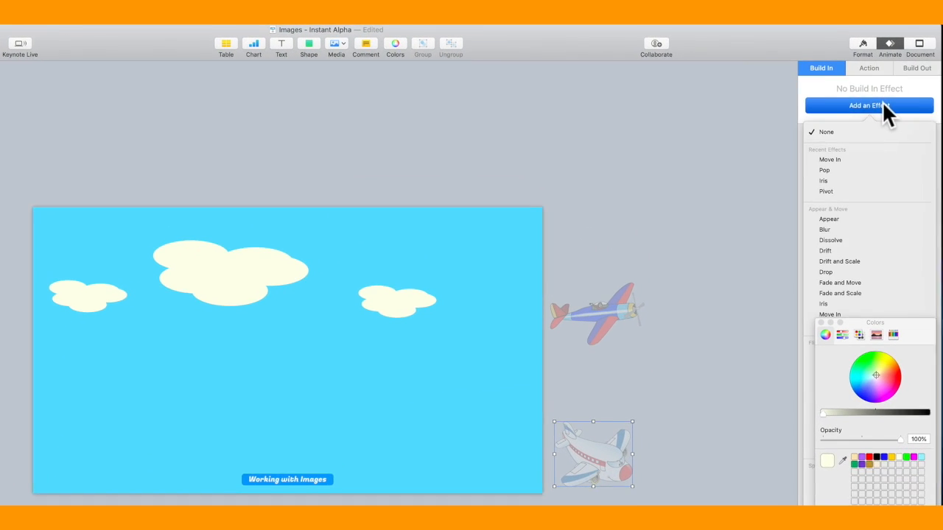
{"action": "left_click", "coordinate": [850, 161]}
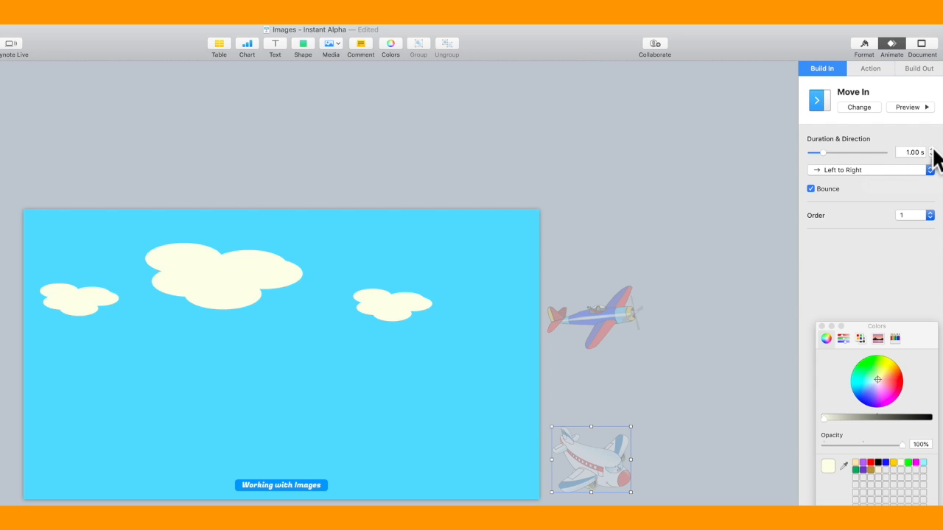
{"action": "left_click", "coordinate": [931, 149]}
{"action": "left_click", "coordinate": [931, 149]}
{"action": "left_click", "coordinate": [863, 171]}
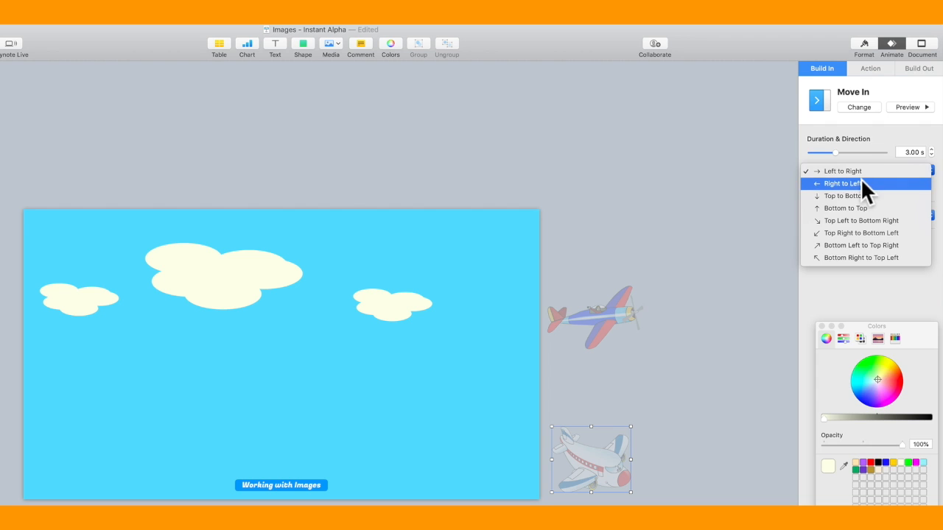
{"action": "left_click", "coordinate": [863, 221]}
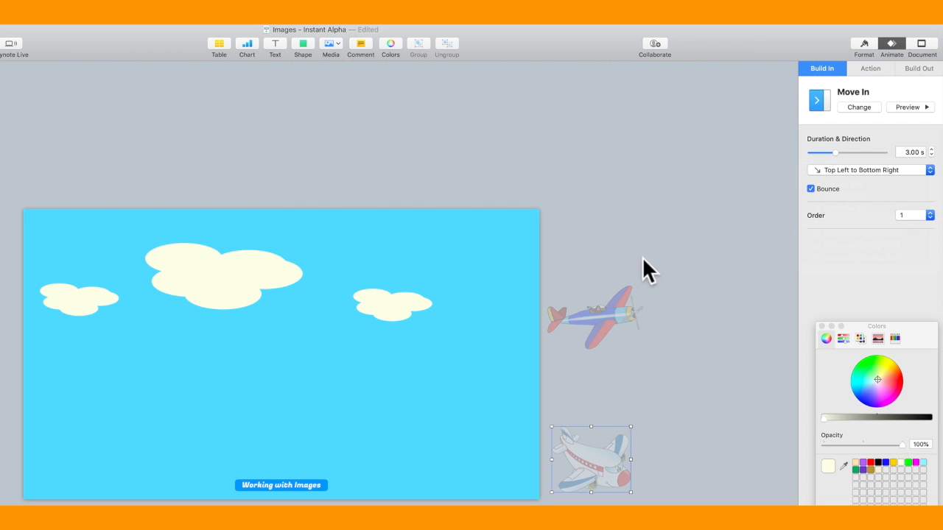
- Add a Left to Right Move In build-in effect to the propeller plane and set its duration to 4.00 s
{"action": "left_click", "coordinate": [612, 312]}
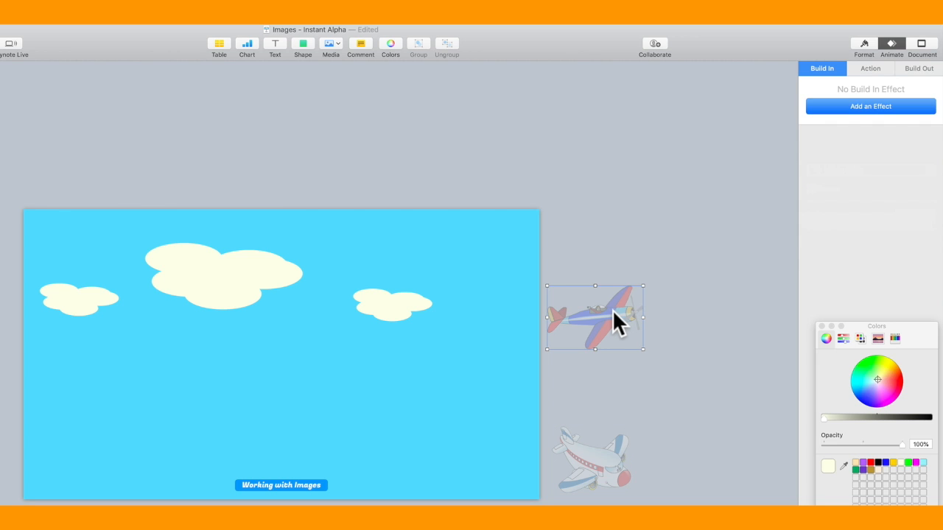
{"action": "left_click", "coordinate": [838, 106]}
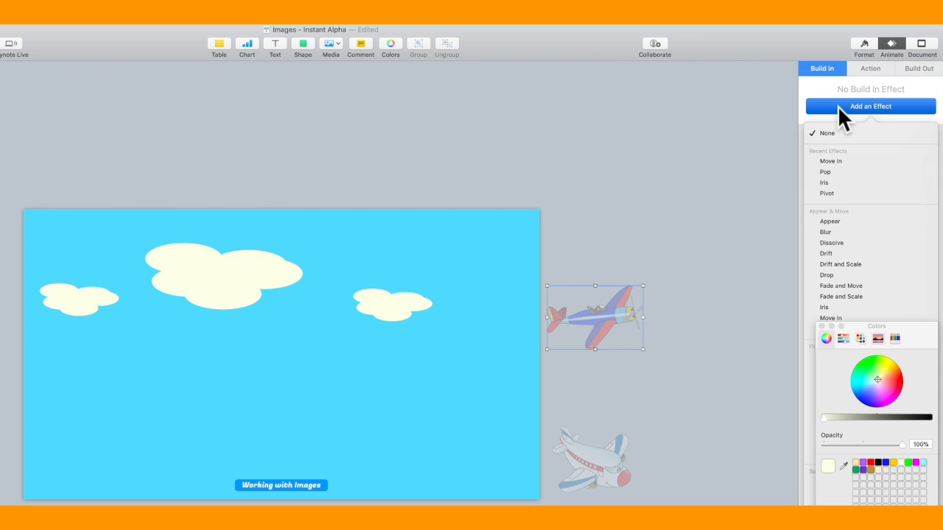
{"action": "left_click", "coordinate": [833, 159]}
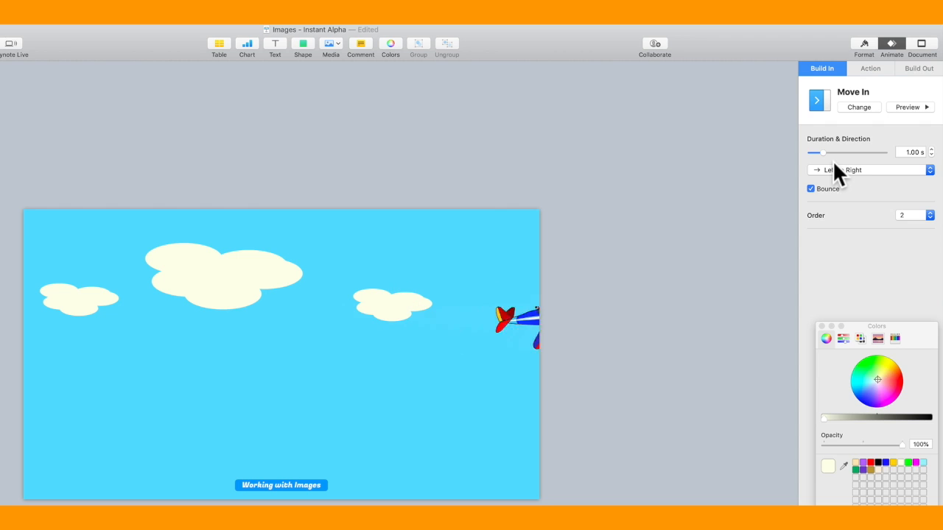
{"action": "left_click", "coordinate": [931, 149]}
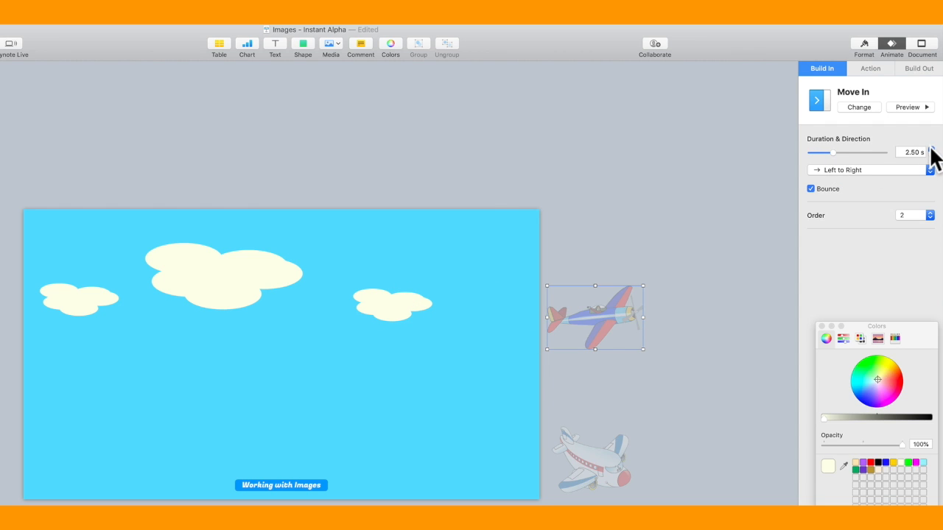
{"action": "left_click", "coordinate": [931, 149]}
{"action": "left_click", "coordinate": [931, 149]}
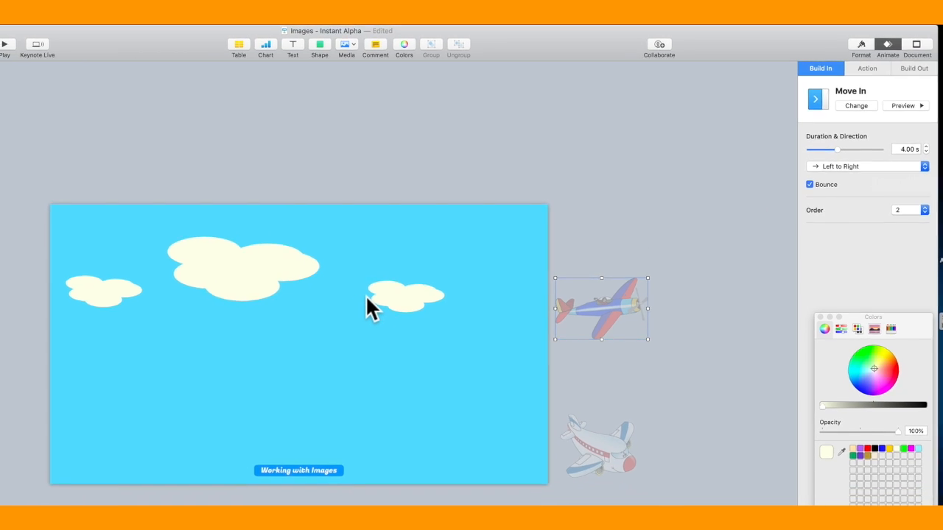
- Deselect the plane, restore the zoom to 100%, play the slideshow to watch both airplane animations and exit it
{"action": "left_click", "coordinate": [367, 302]}
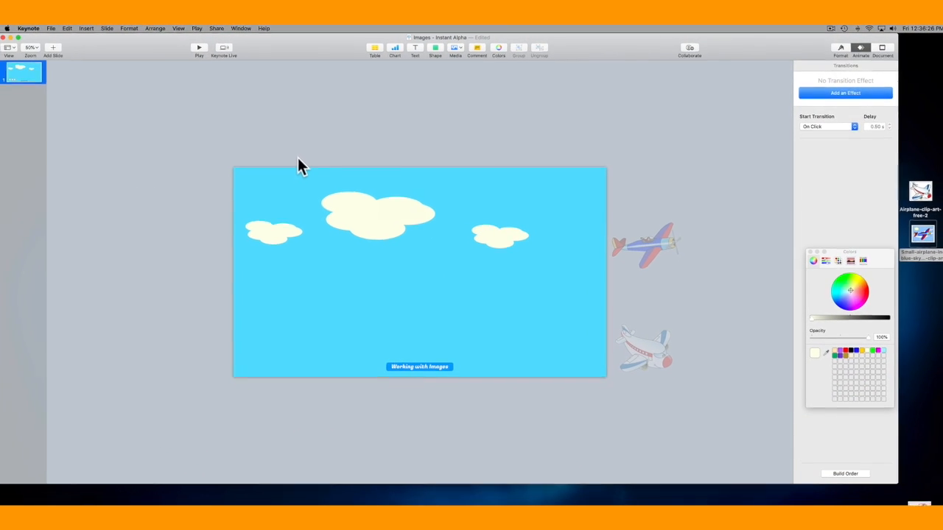
{"action": "left_click", "coordinate": [39, 48]}
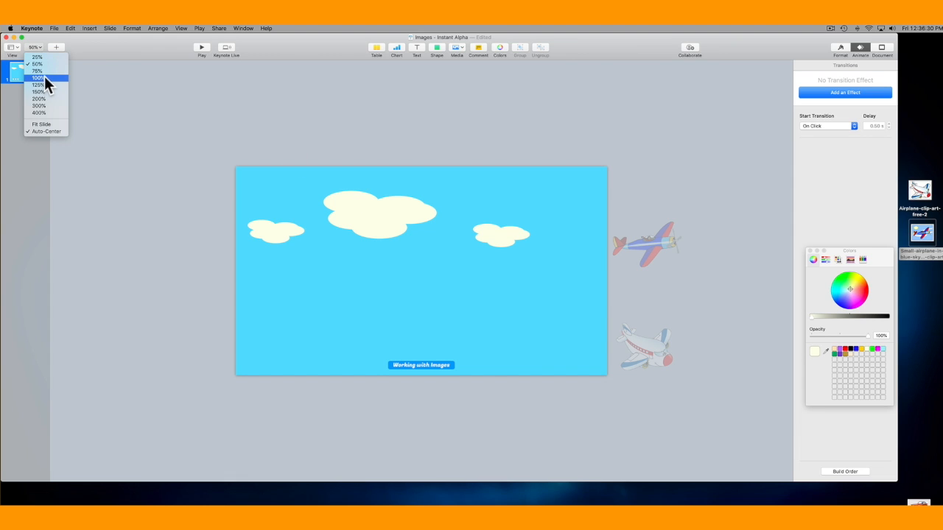
{"action": "left_click", "coordinate": [45, 77]}
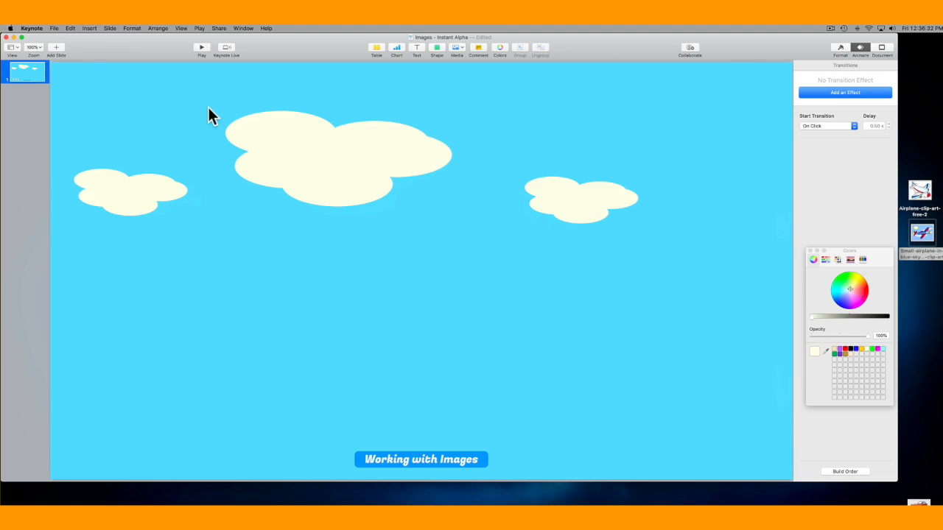
{"action": "left_click", "coordinate": [199, 46]}
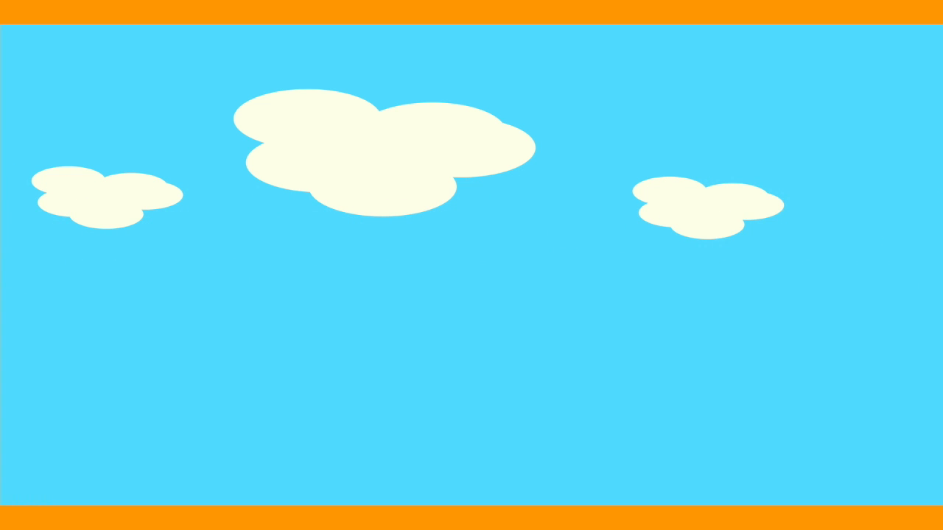
{"action": "key", "text": "Escape"}
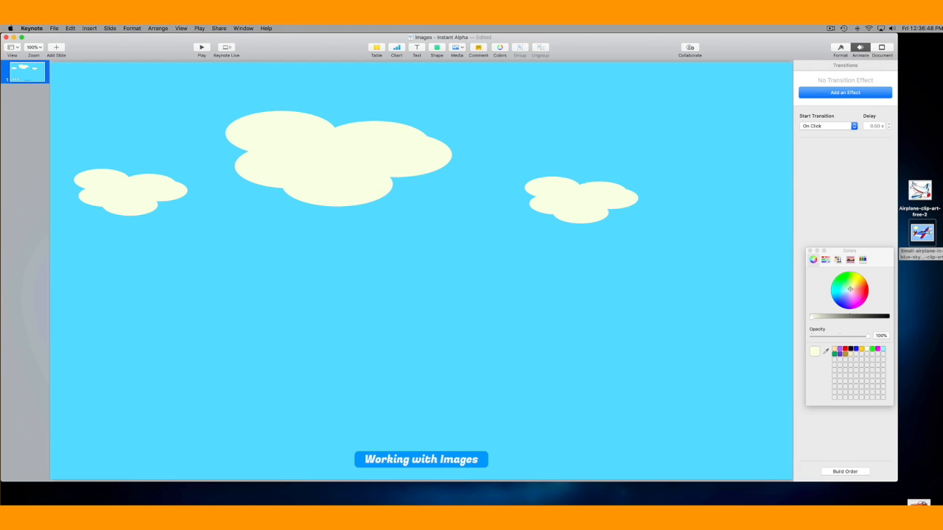